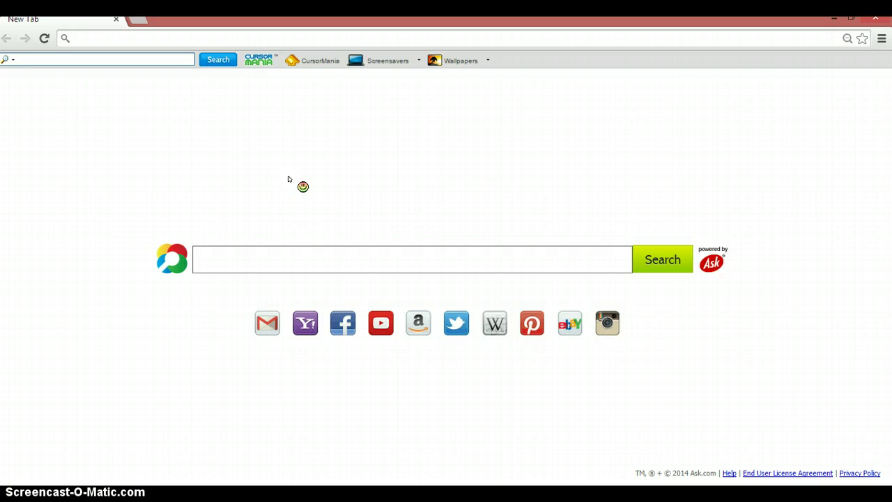
# Step: Restore the Chrome window, move it around the desktop, and snap it back to maximized
pyautogui.click(573, 32)
pyautogui.doubleClick(578, 32)
pyautogui.moveTo(553, 50)
pyautogui.mouseDown()
pyautogui.moveTo(288, 219)
pyautogui.moveTo(482, 24)
pyautogui.moveTo(452, 2)
pyautogui.mouseUp()
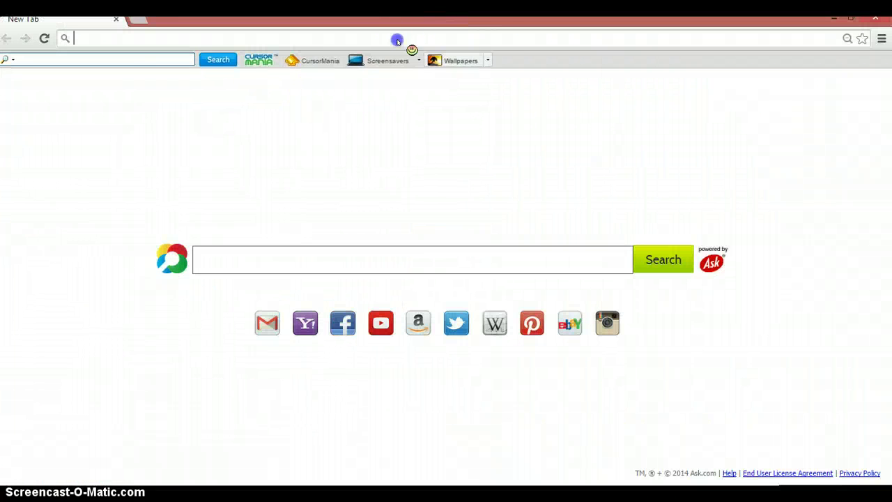
pyautogui.moveTo(398, 40)
pyautogui.mouseDown()
pyautogui.moveTo(281, 350)
pyautogui.moveTo(404, 70)
pyautogui.moveTo(469, 26)
pyautogui.moveTo(474, 2)
pyautogui.mouseUp()
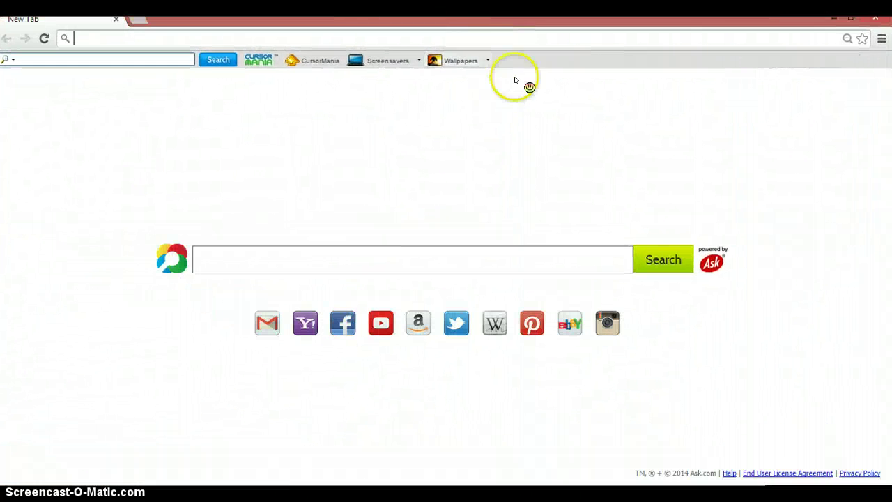
pyautogui.moveTo(519, 20)
pyautogui.mouseDown()
pyautogui.moveTo(537, 35)
pyautogui.moveTo(537, 251)
pyautogui.moveTo(538, 2)
pyautogui.mouseUp()
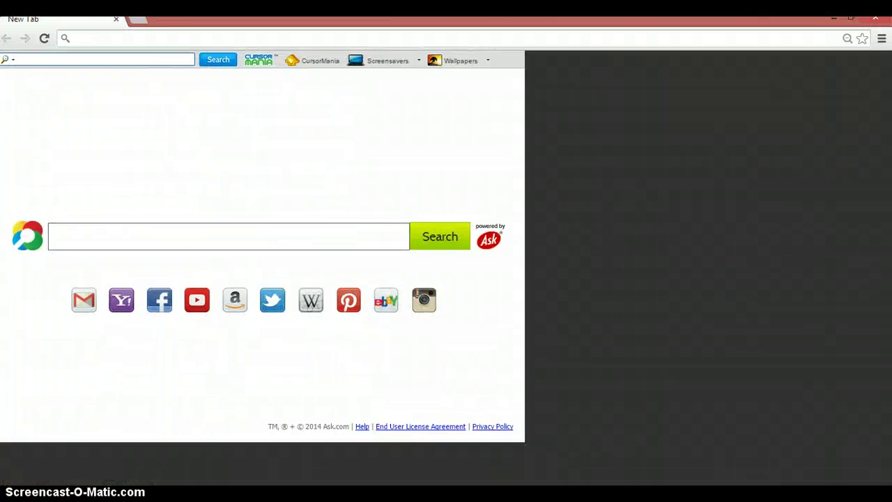
pyautogui.click(179, 41)
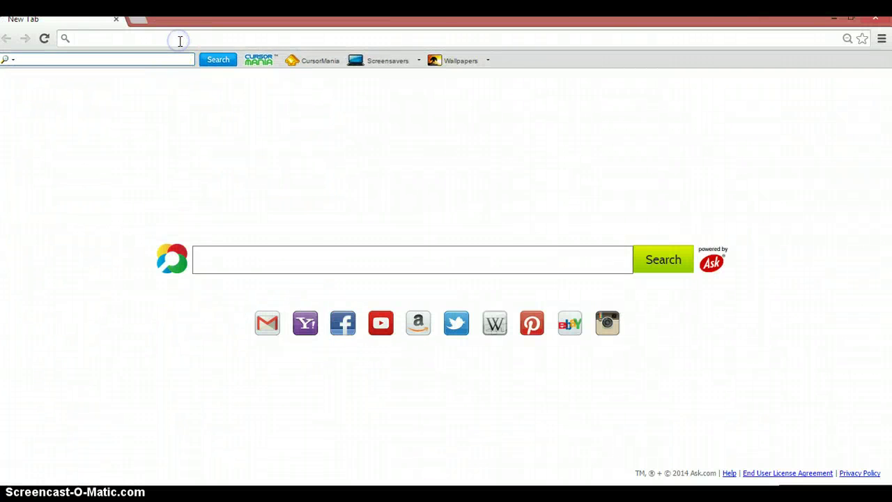
pyautogui.write('www.')
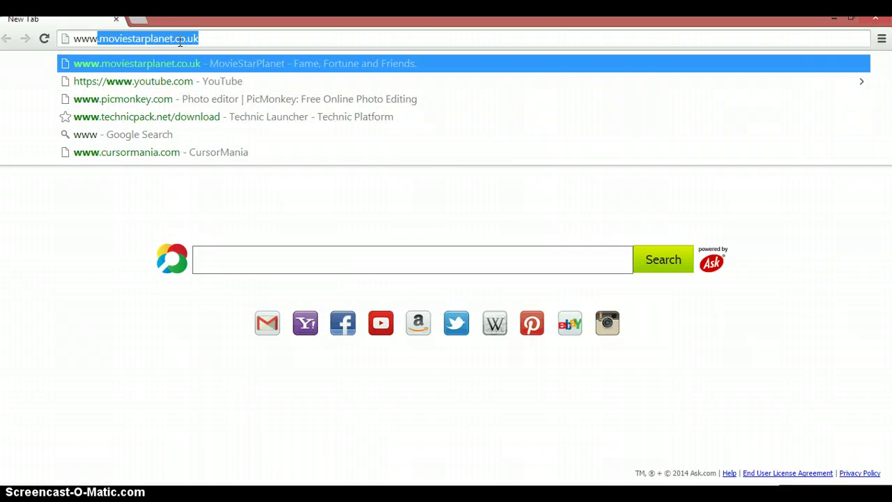
pyautogui.write('tr')
pyautogui.press('BackSpace')
pyautogui.write('e')
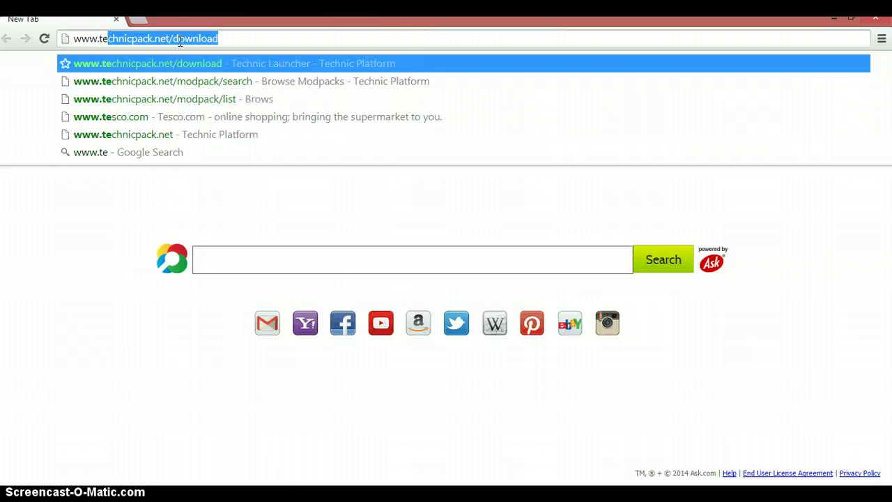
pyautogui.press('Return')
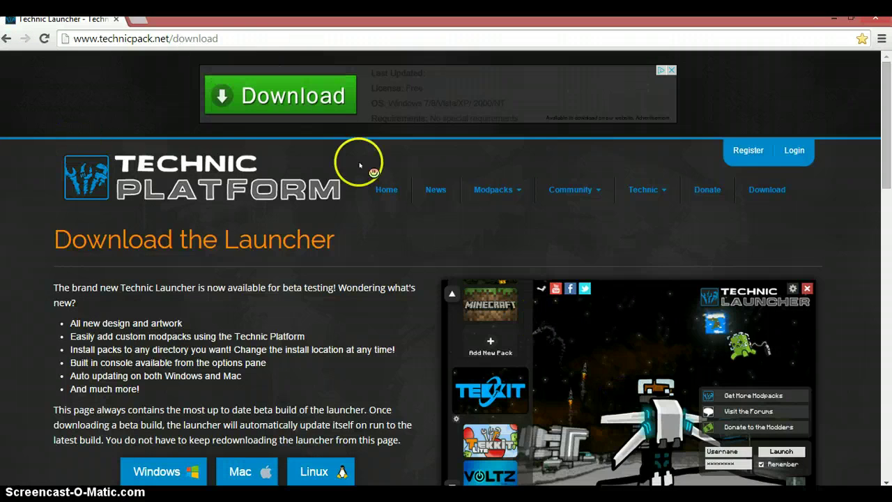
# Step: Request the Linux launcher download, then go to Modpacks > Browse Modpacks
pyautogui.moveTo(876, 88); pyautogui.dragTo(888, 157)
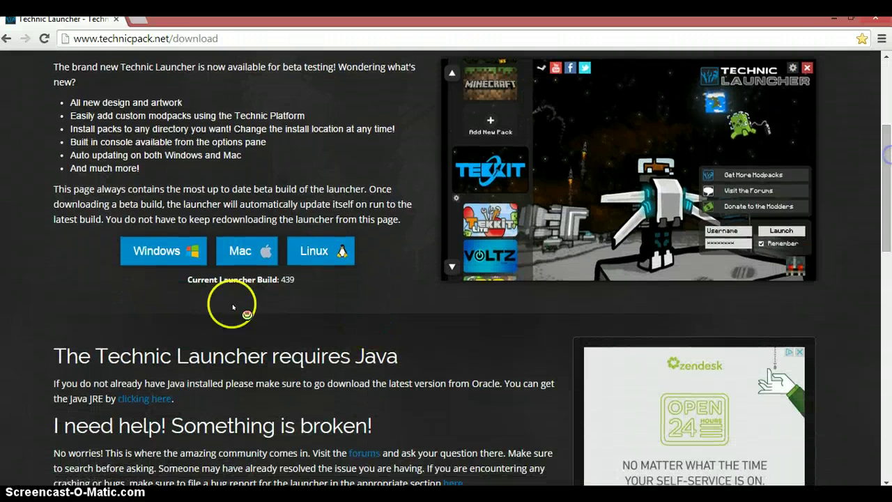
pyautogui.click(316, 259)
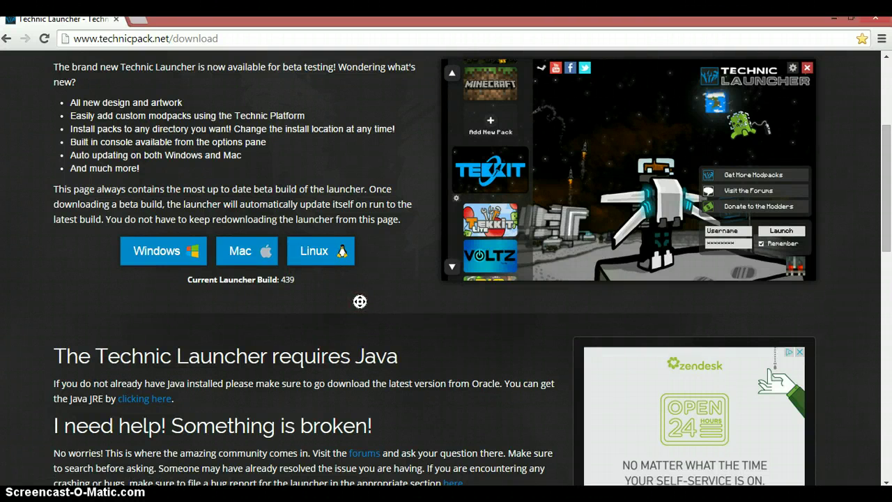
pyautogui.scroll(3, 289, 313)
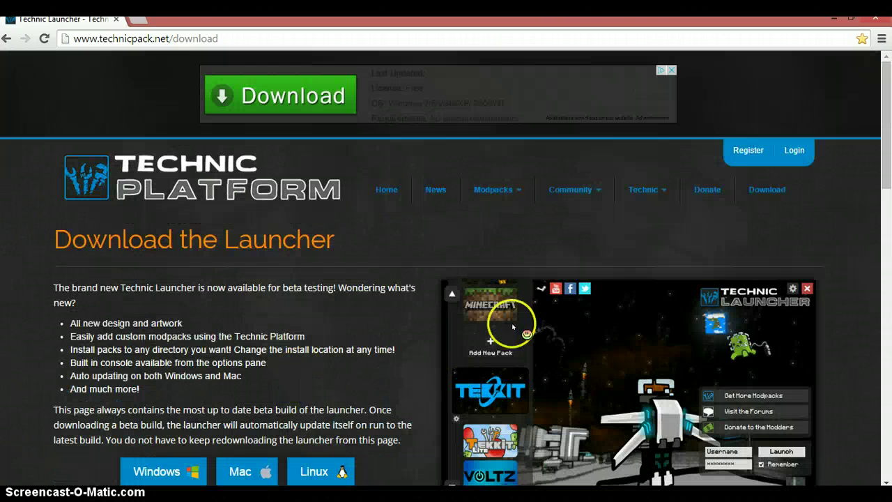
pyautogui.moveTo(494, 185)
pyautogui.click(496, 212)
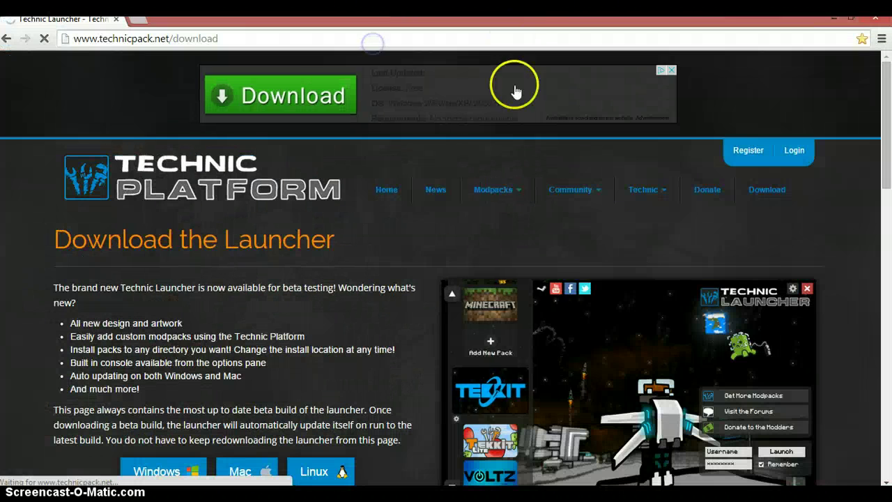
pyautogui.moveTo(494, 190)
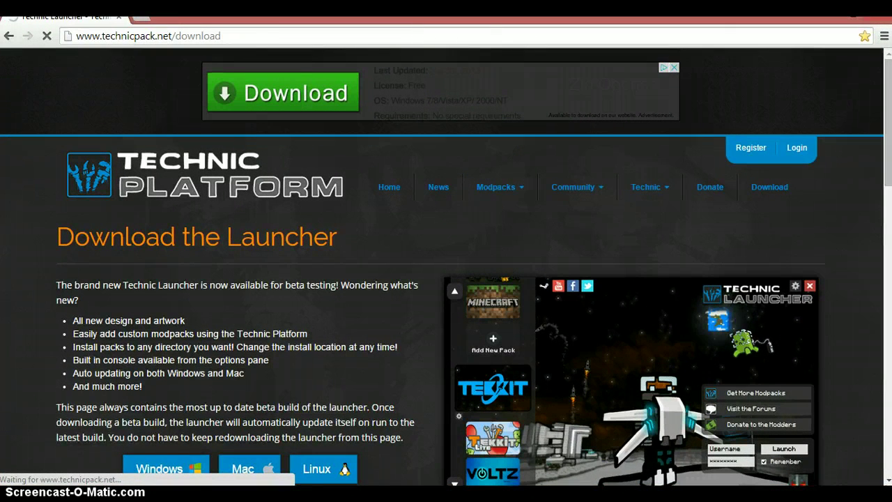
pyautogui.moveTo(108, 496)
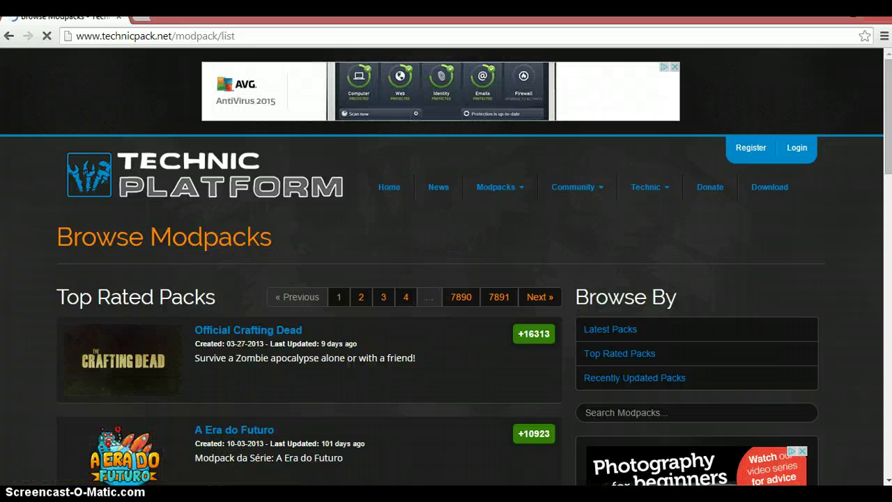
# Step: Scroll down through the top-rated modpacks list and back up
pyautogui.scroll(-8, 569, 341)
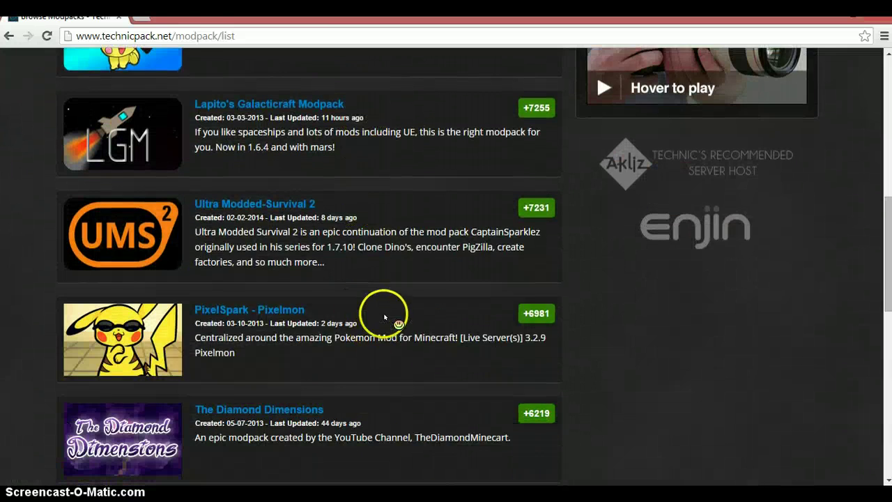
pyautogui.scroll(-1, 236, 140)
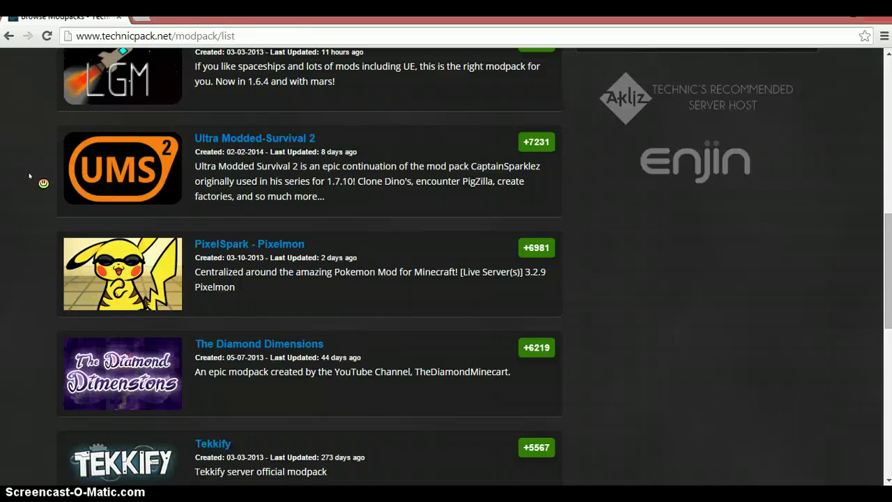
pyautogui.scroll(-5, 29, 174)
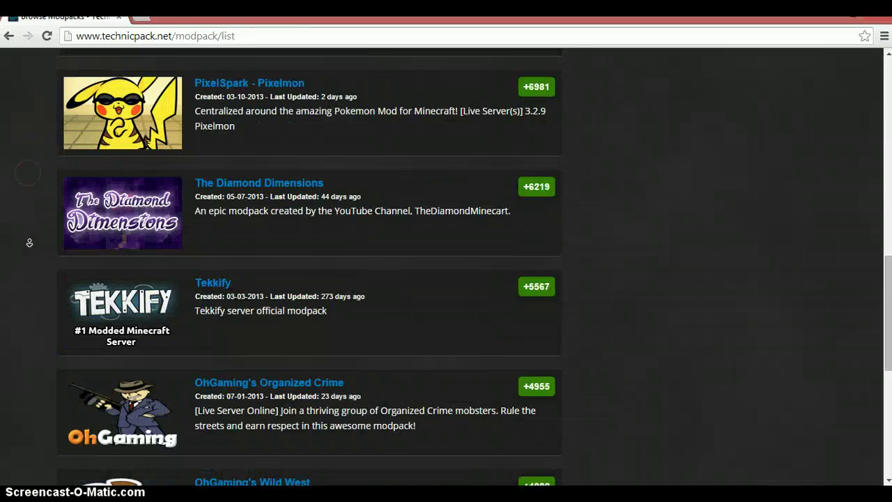
pyautogui.scroll(5, 28, 119)
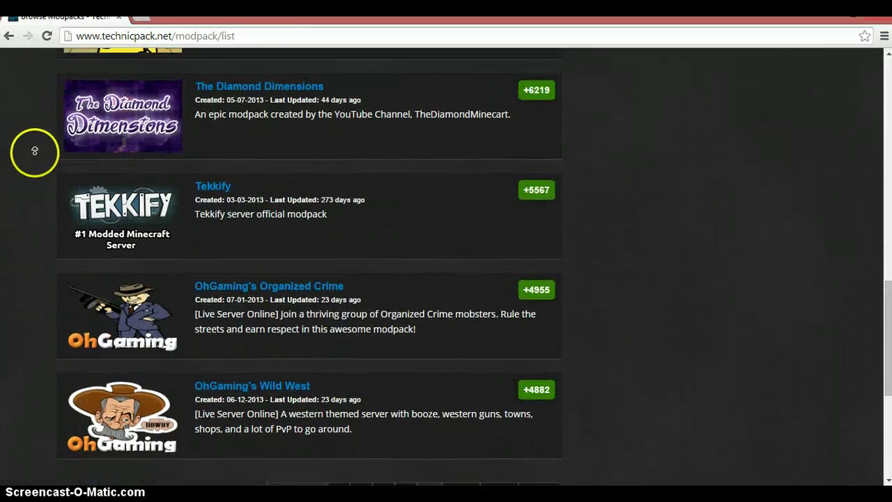
pyautogui.scroll(10, 34, 89)
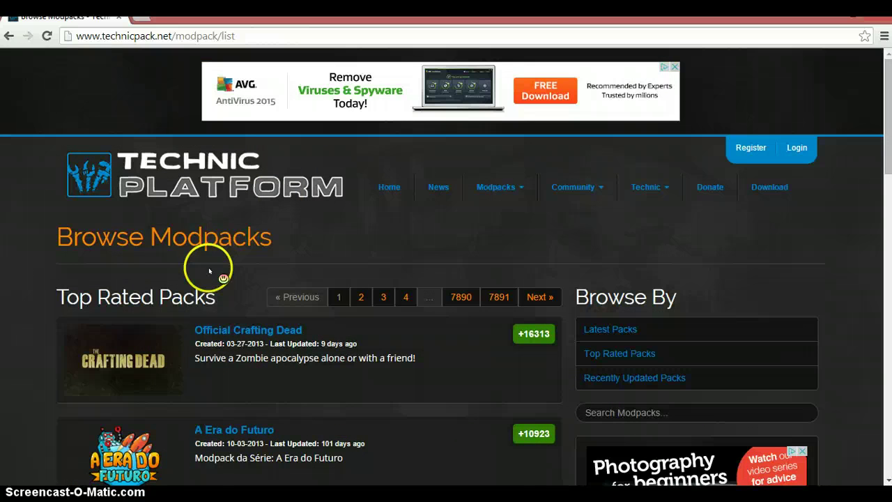
# Step: Select the Browse Modpacks heading, then minimize Chrome and start Technic Launcher from the desktop shortcut
pyautogui.moveTo(57, 236); pyautogui.dragTo(401, 248)
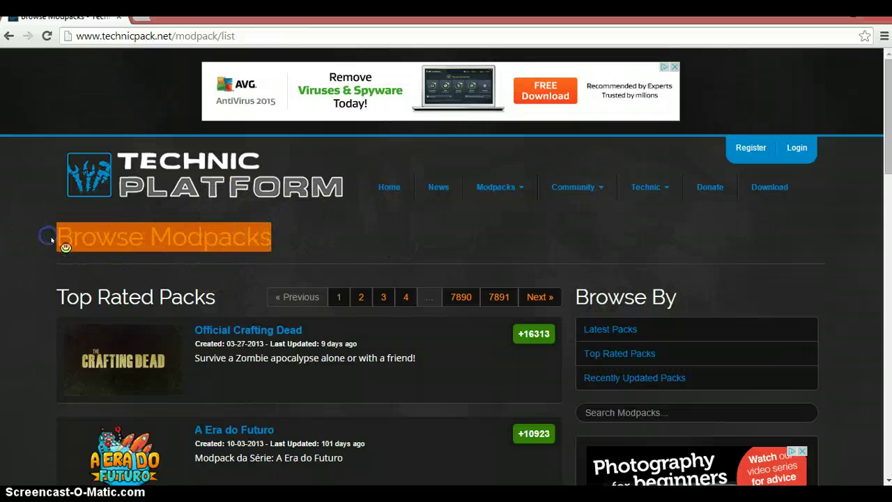
pyautogui.moveTo(51, 240); pyautogui.dragTo(279, 243)
pyautogui.rightClick(248, 240)
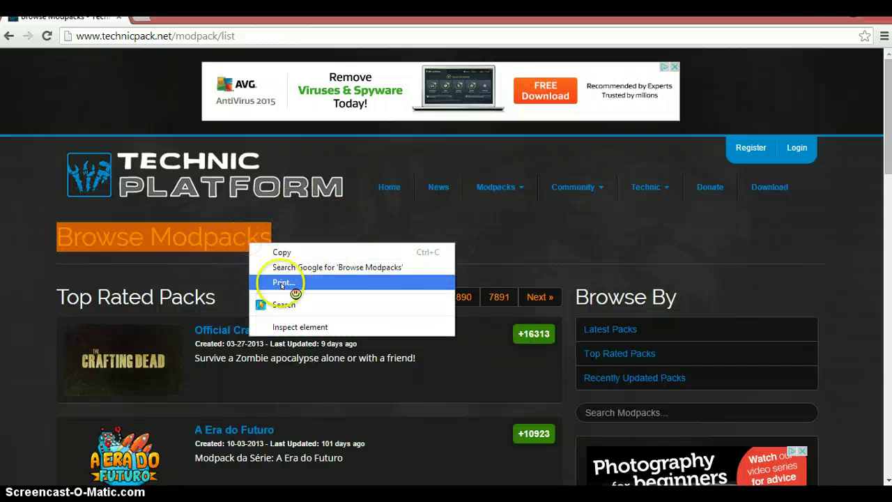
pyautogui.click(385, 182)
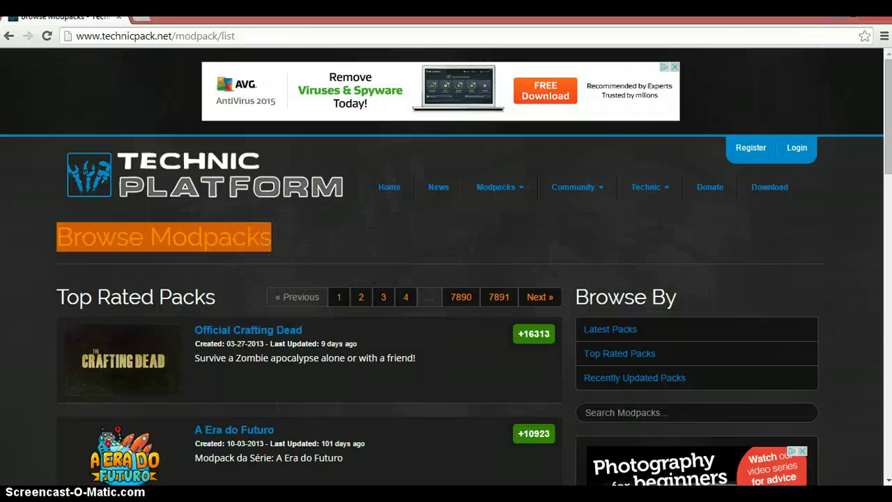
pyautogui.click(844, 26)
pyautogui.doubleClick(424, 43)
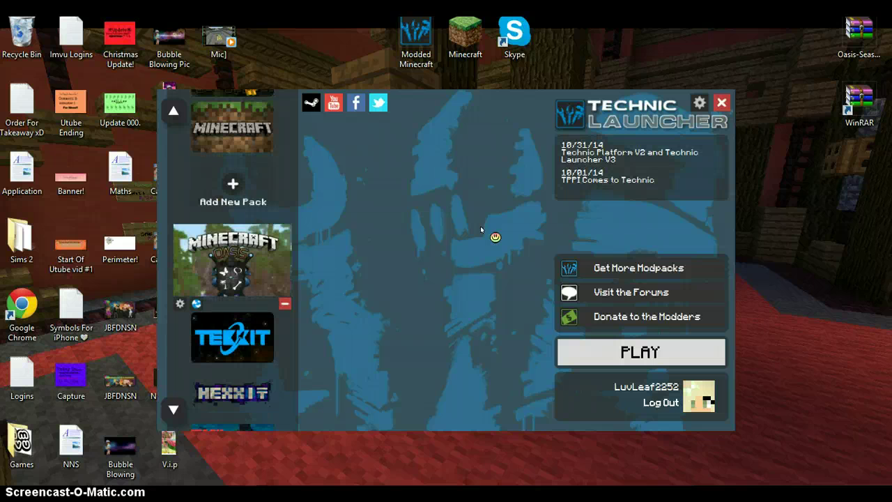
# Step: Add the ShadowCraft Ldshadowlady pack by pasting its Platform URL, then select it in the list
pyautogui.scroll(2, 240, 183)
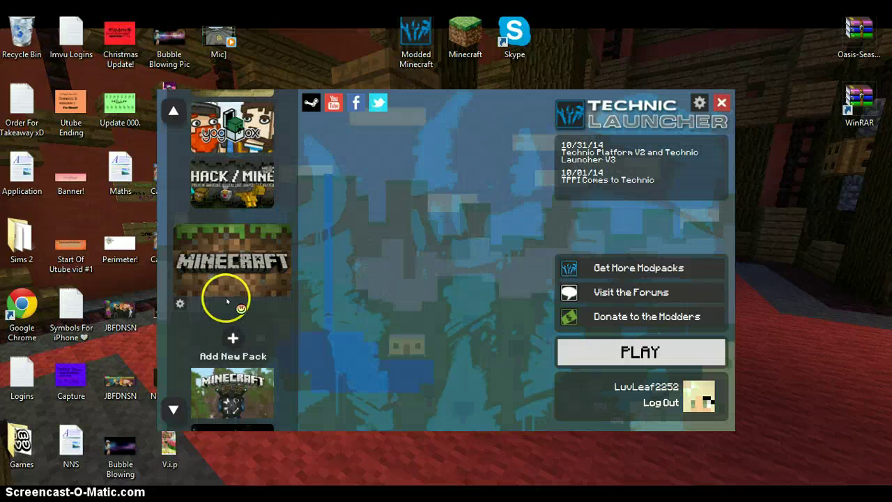
pyautogui.click(233, 260)
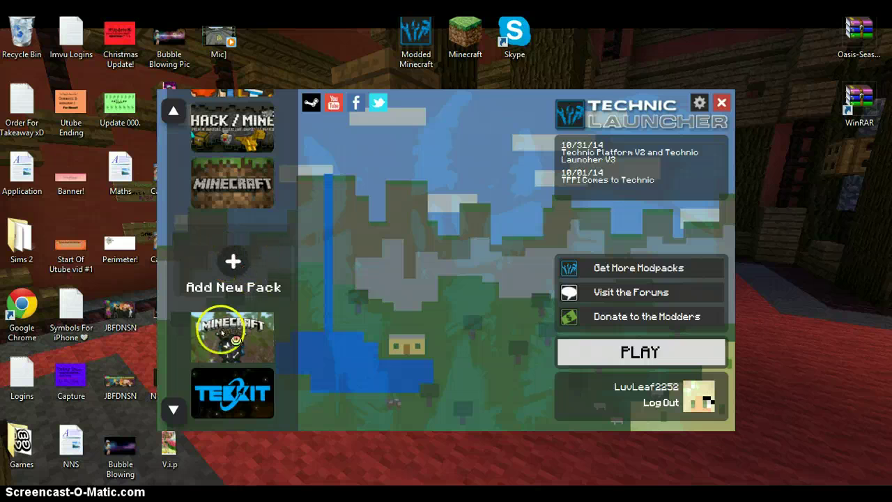
pyautogui.click(231, 259)
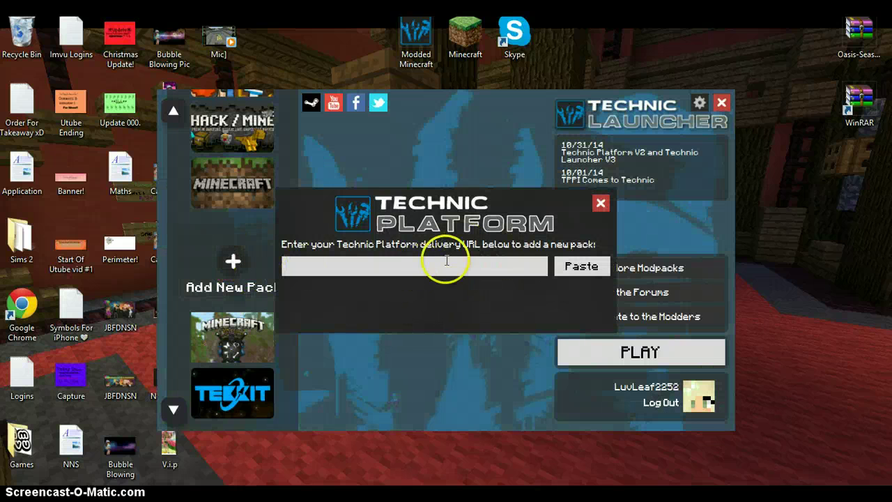
pyautogui.click(583, 270)
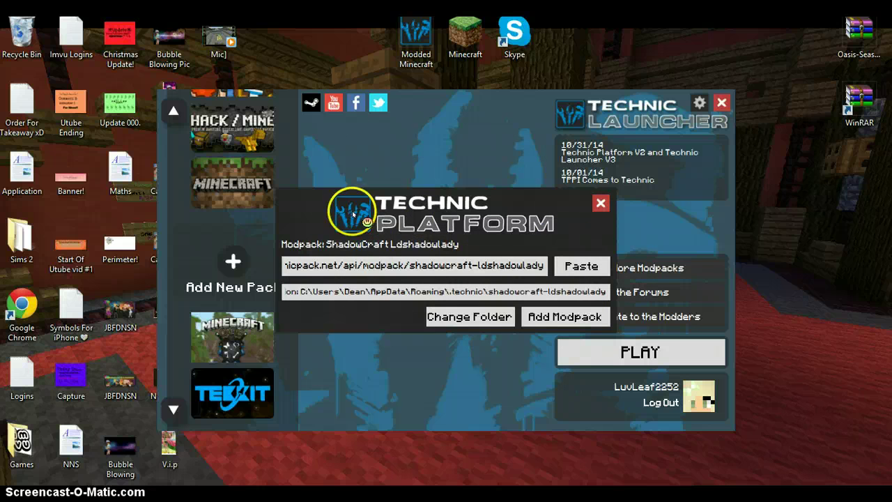
pyautogui.click(563, 319)
pyautogui.click(243, 398)
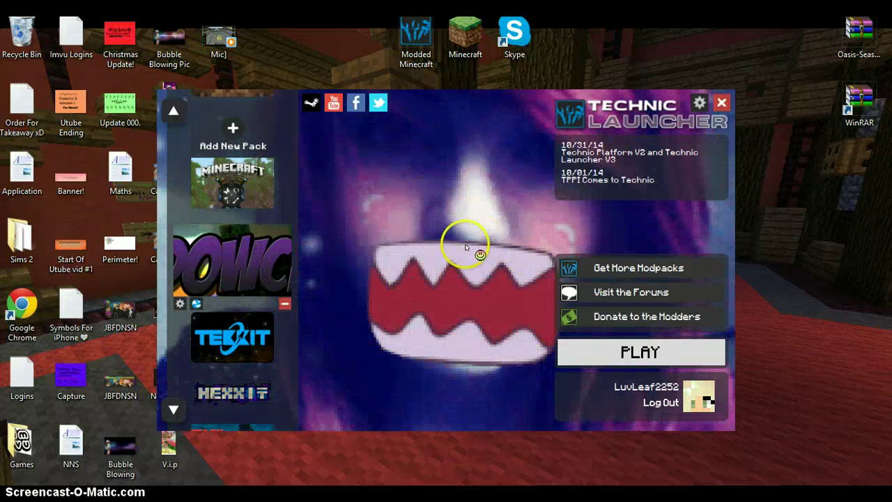
# Step: Launch ShadowCraft twice with PLAY, dismissing the first mediafire download error in between
pyautogui.click(574, 351)
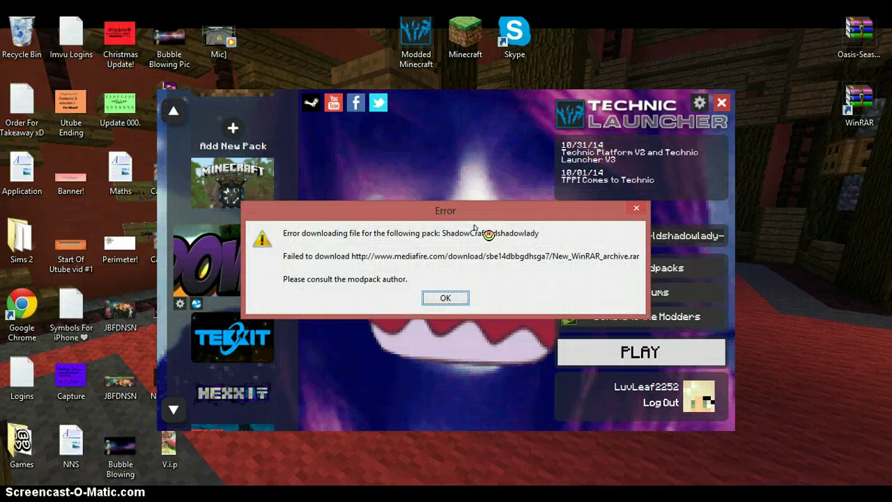
pyautogui.click(433, 304)
pyautogui.click(582, 350)
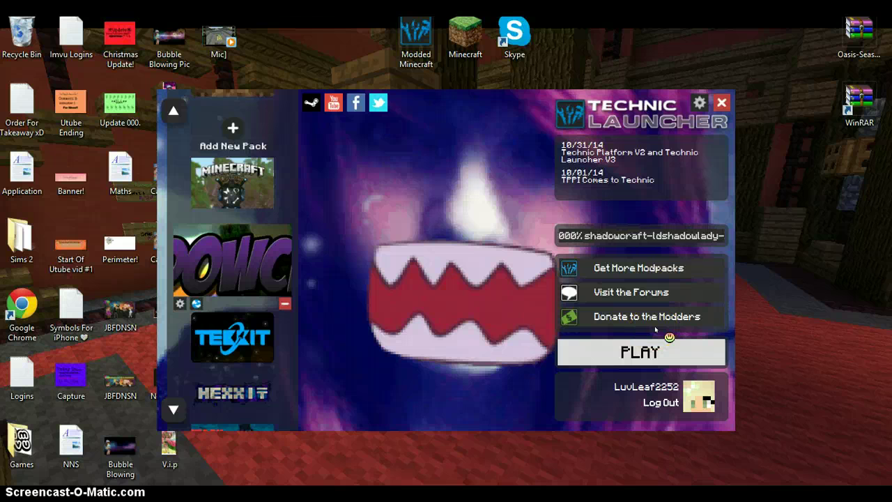
pyautogui.click(590, 301)
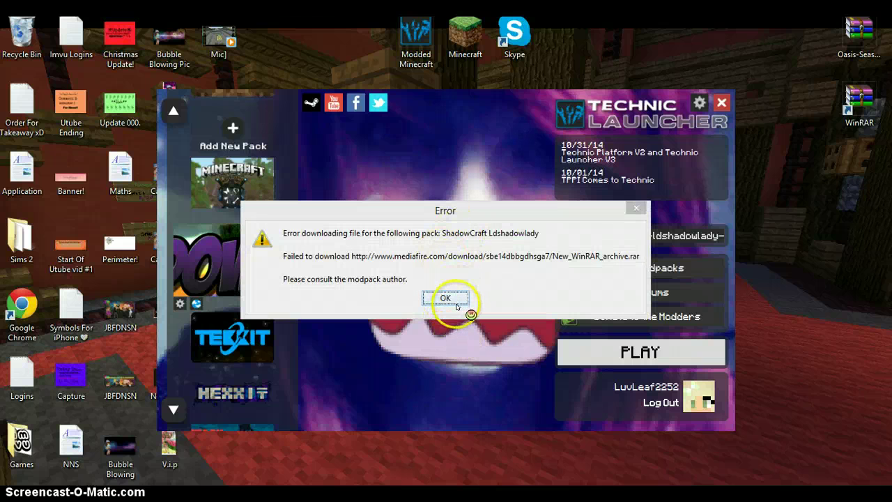
# Step: Dismiss the download error and remove the ShadowCraft pack and its files
pyautogui.click(450, 298)
pyautogui.click(283, 304)
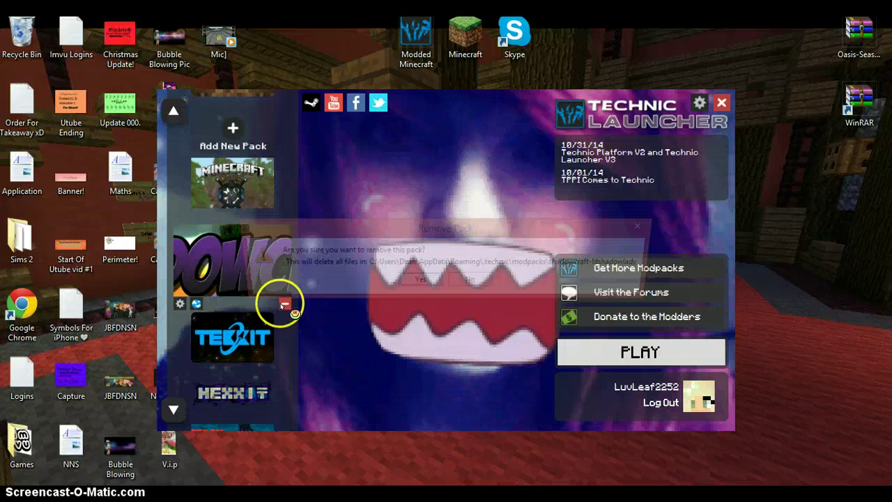
pyautogui.click(416, 279)
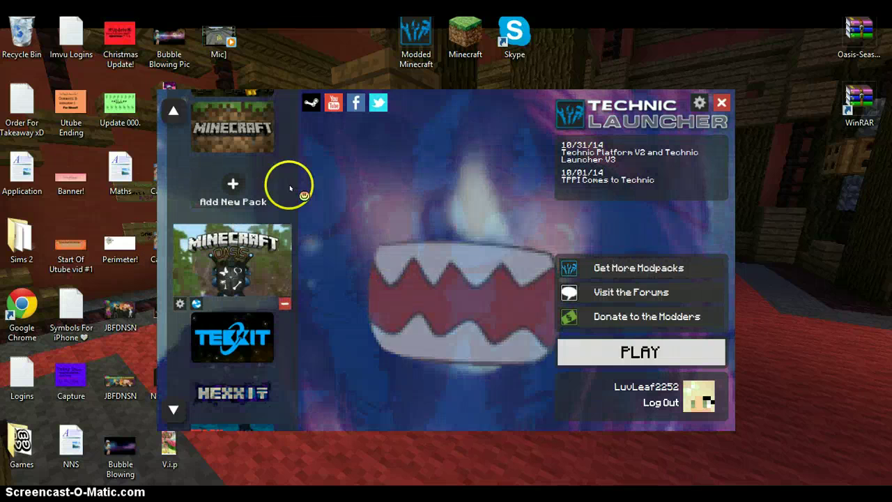
pyautogui.scroll(2, 243, 189)
pyautogui.scroll(-1, 236, 299)
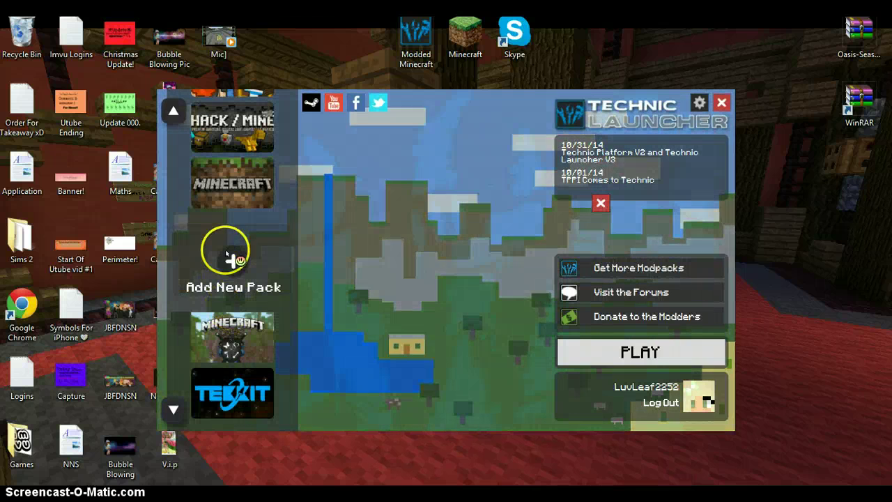
# Step: Re-add ShadowCraft from its pasted URL, select it, and press PLAY
pyautogui.click(227, 254)
pyautogui.click(596, 266)
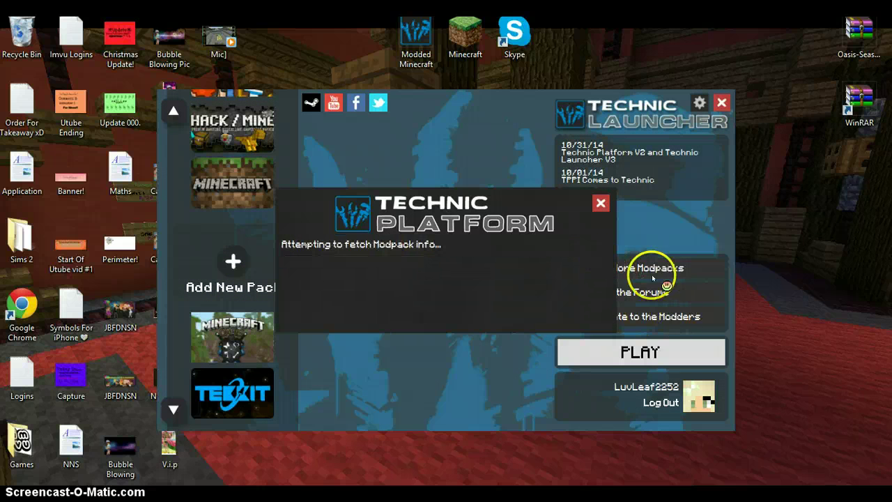
pyautogui.click(573, 325)
pyautogui.click(233, 391)
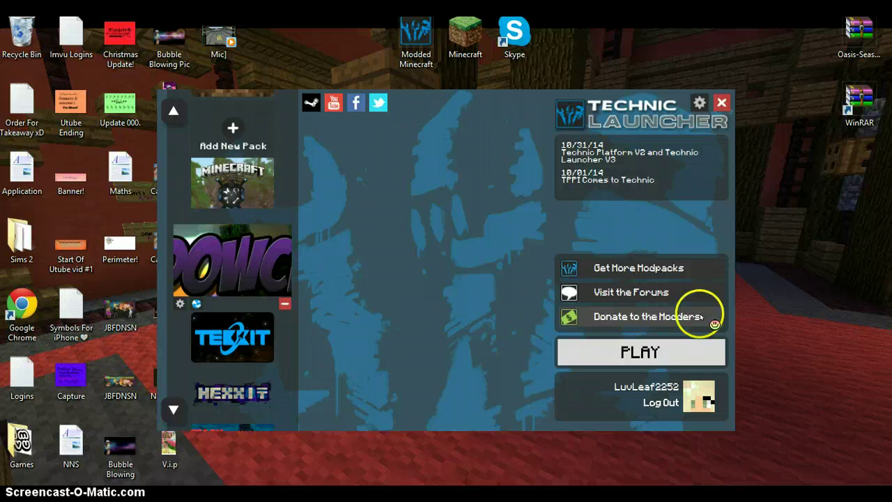
pyautogui.click(633, 352)
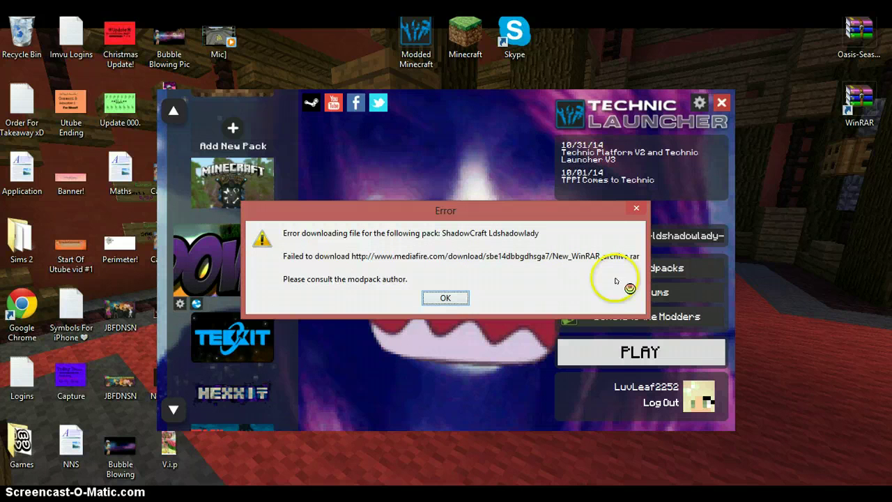
# Step: Dismiss the repeated download error and delete the ShadowCraft pack again
pyautogui.click(454, 295)
pyautogui.click(285, 305)
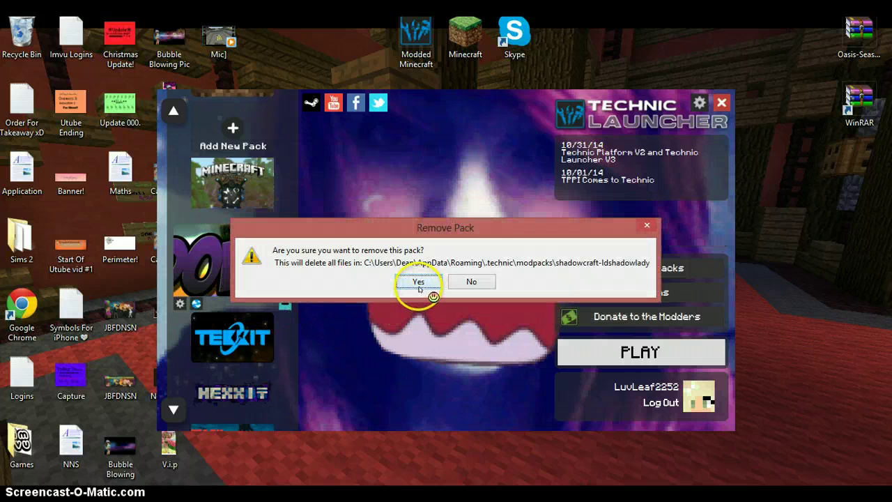
pyautogui.click(418, 282)
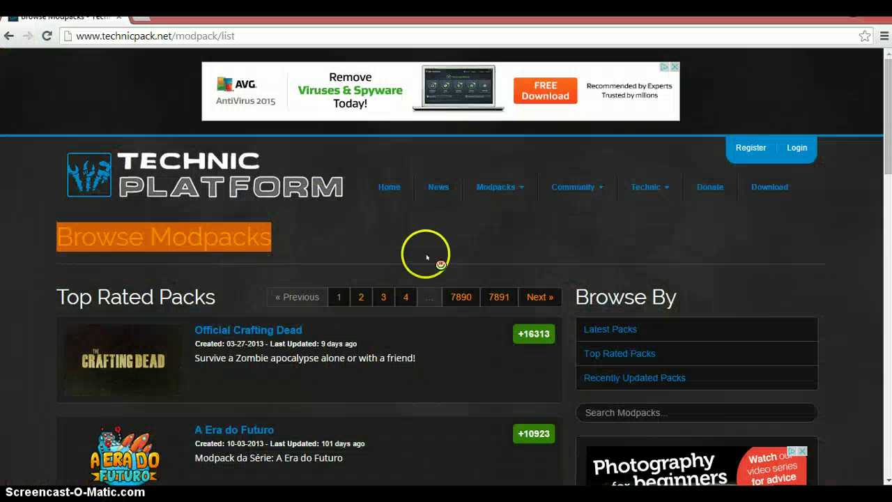
# Step: Enter shadowcraft in the Search Modpacks box, accepting the suggestion
pyautogui.scroll(-2, 701, 112)
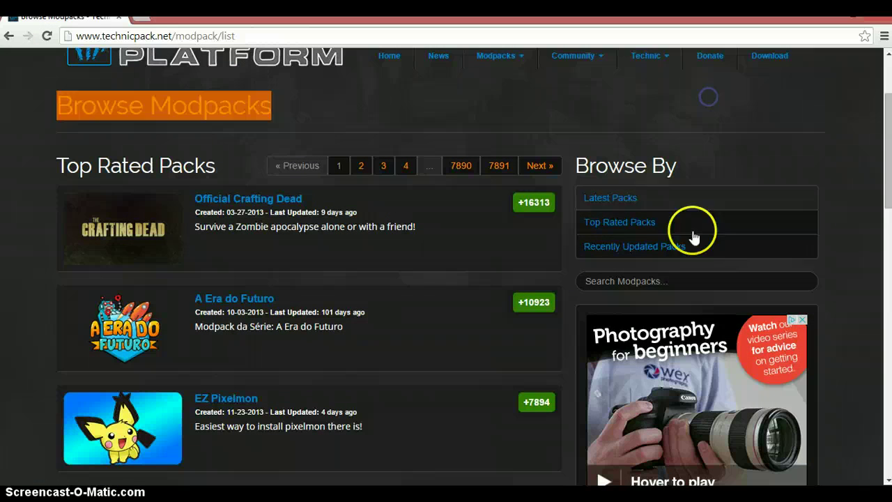
pyautogui.click(673, 276)
pyautogui.write('sha')
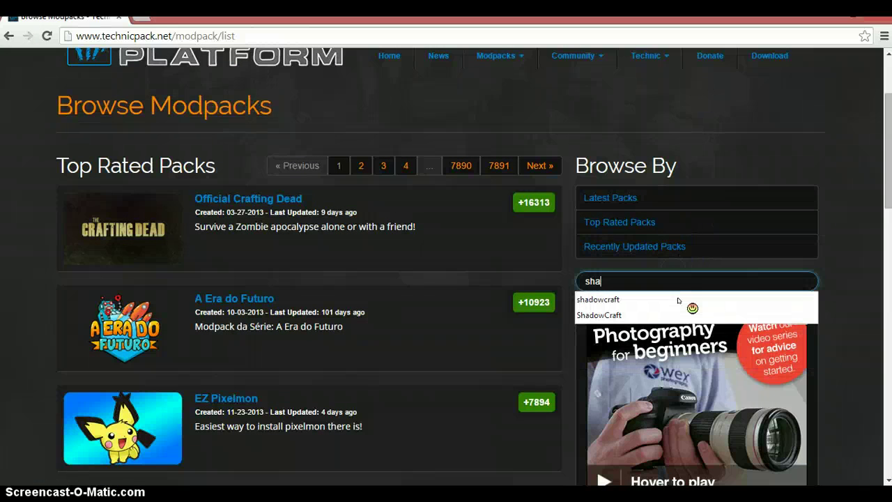
pyautogui.write('doewcra')
pyautogui.write('ft')
pyautogui.press('Down')
pyautogui.press('Return')
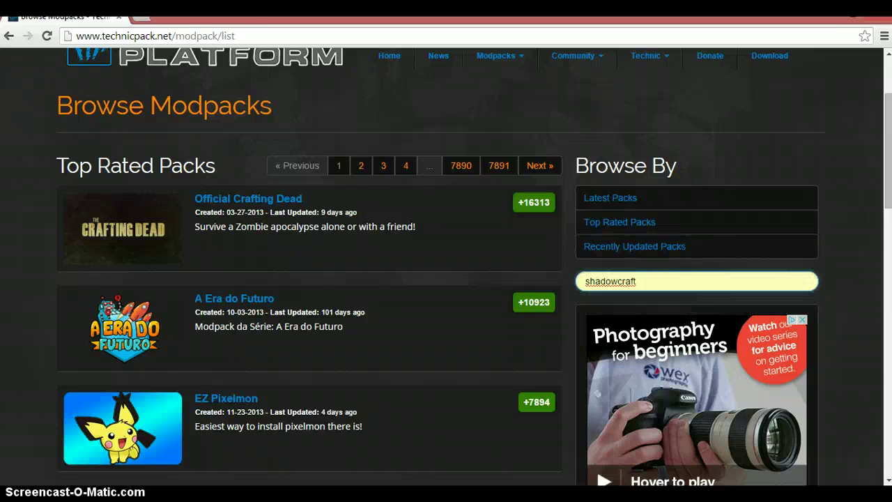
# Step: In a new tab, view CursorMania's purple cursor embed code, close it, and return to Browse Modpacks
pyautogui.click(138, 18)
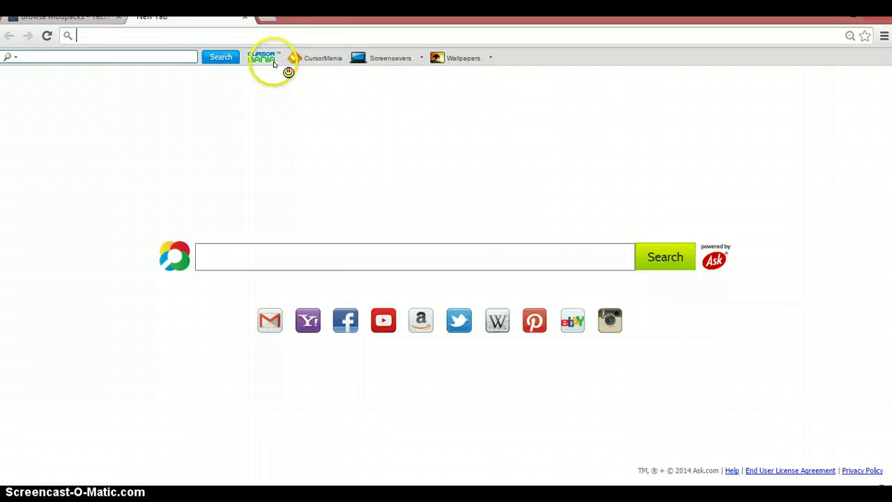
pyautogui.click(294, 56)
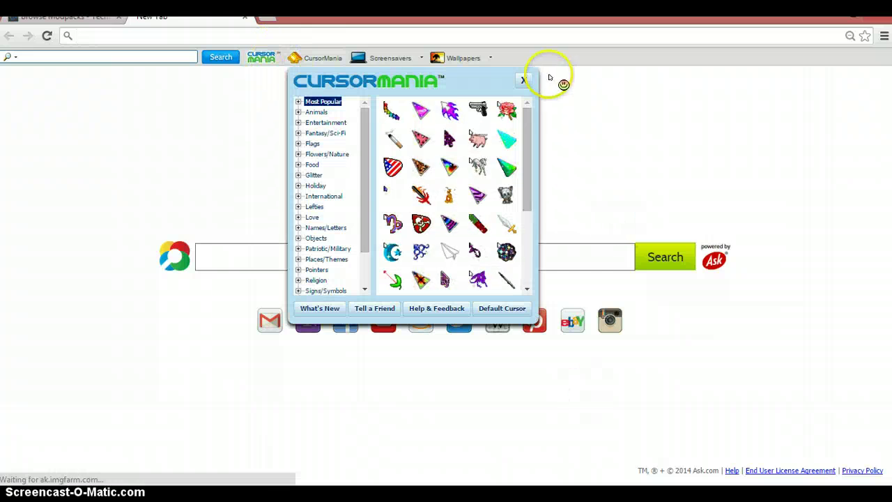
pyautogui.click(451, 112)
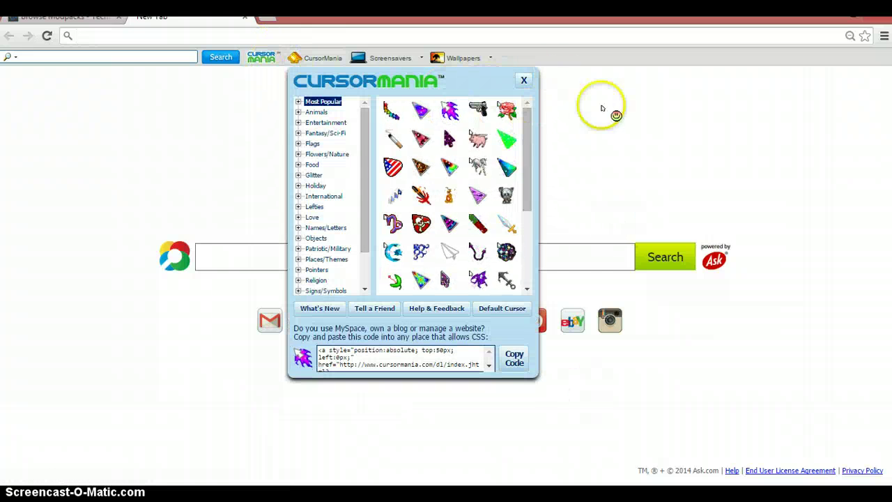
pyautogui.click(523, 80)
pyautogui.hotkey('ctrl', 'shift', 'Tab')
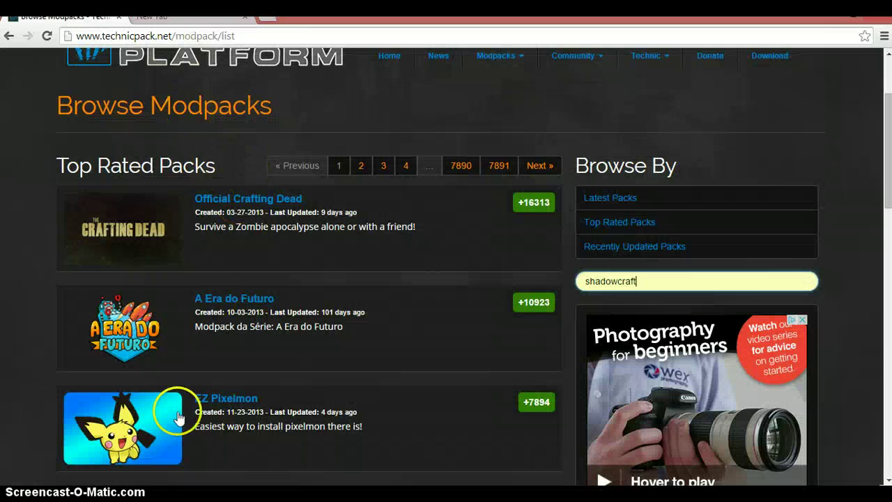